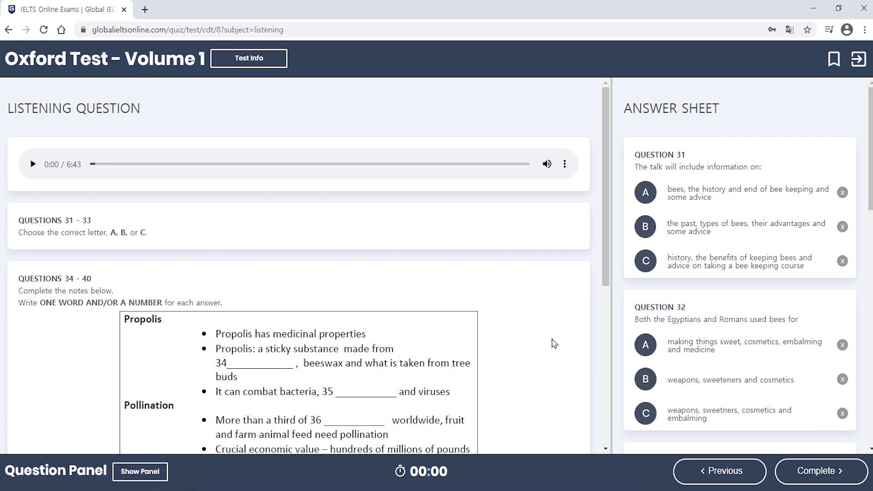
# Step: Look through the notes for Questions 34 to 40 and the matching answer fields on the answer sheet
pyautogui.scroll(-7, 478, 322)
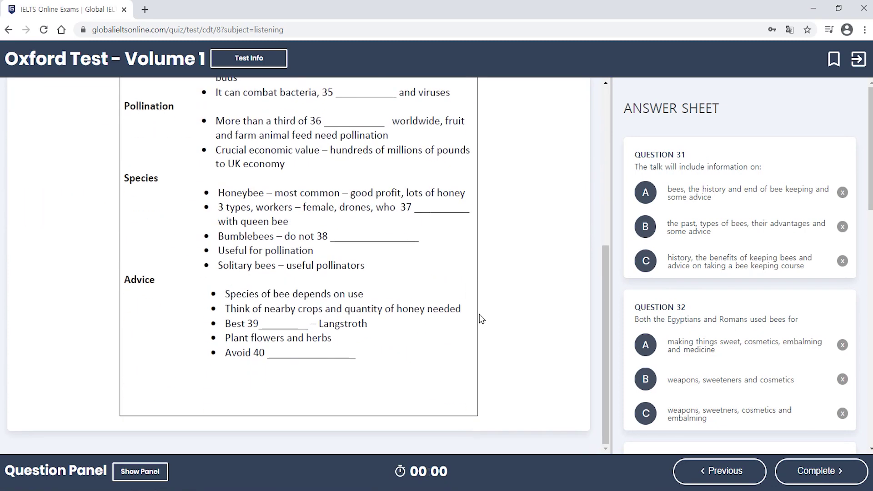
pyautogui.scroll(7, 478, 319)
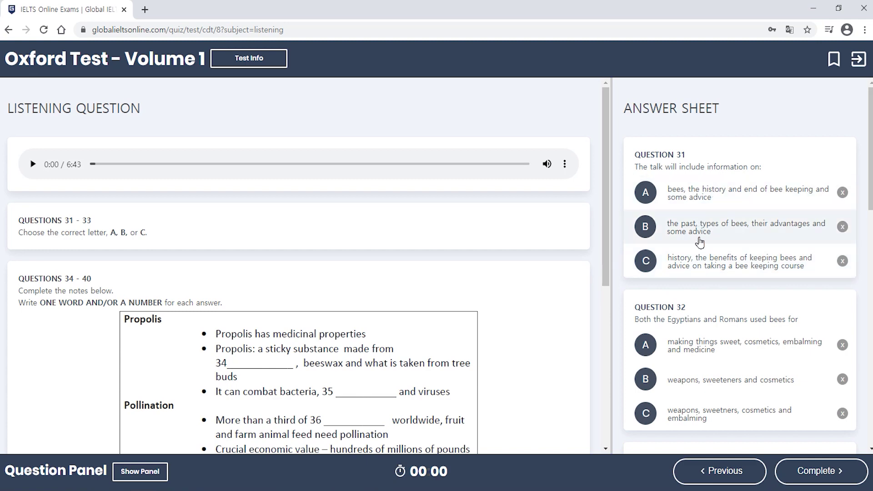
pyautogui.scroll(-12, 710, 309)
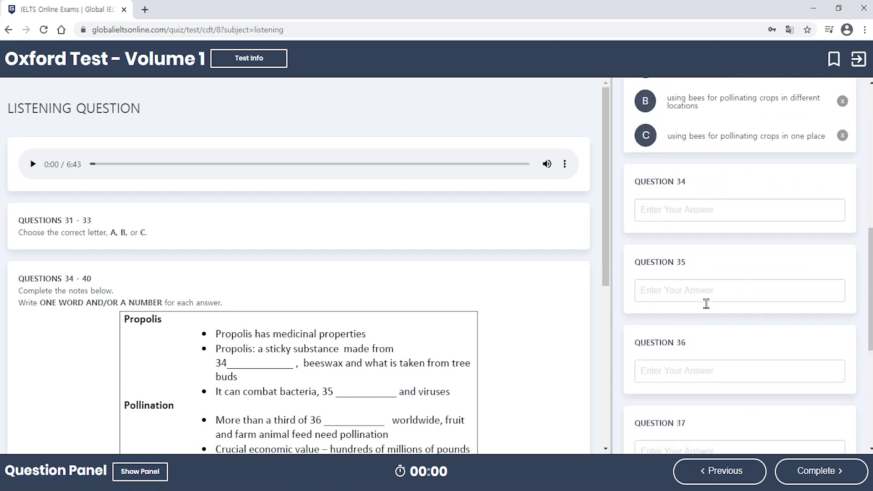
pyautogui.scroll(-7, 413, 344)
pyautogui.scroll(4, 335, 322)
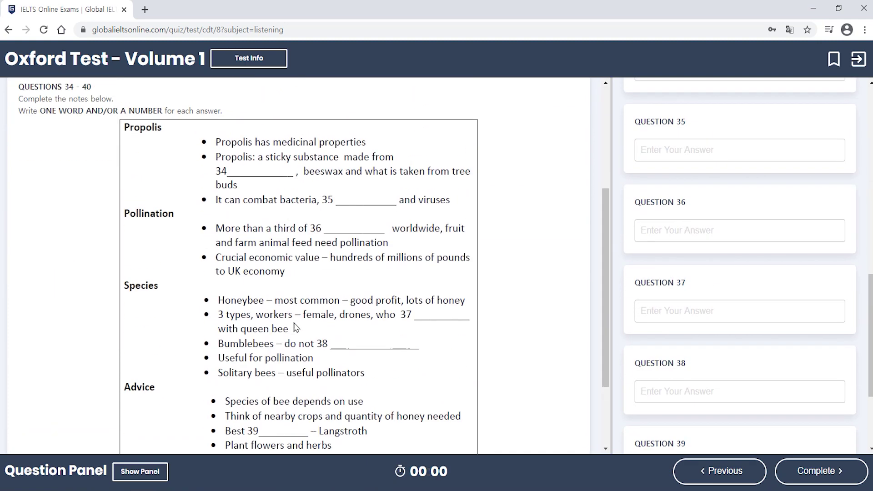
pyautogui.scroll(-4, 359, 368)
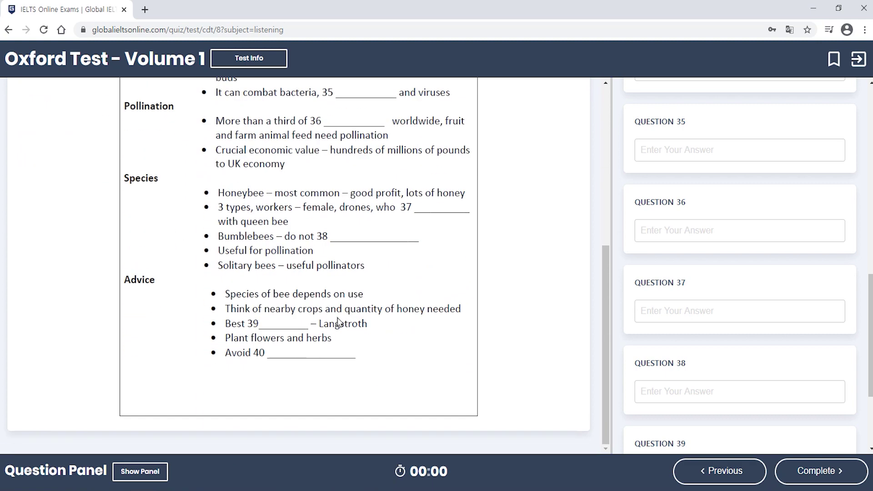
pyautogui.scroll(3, 338, 320)
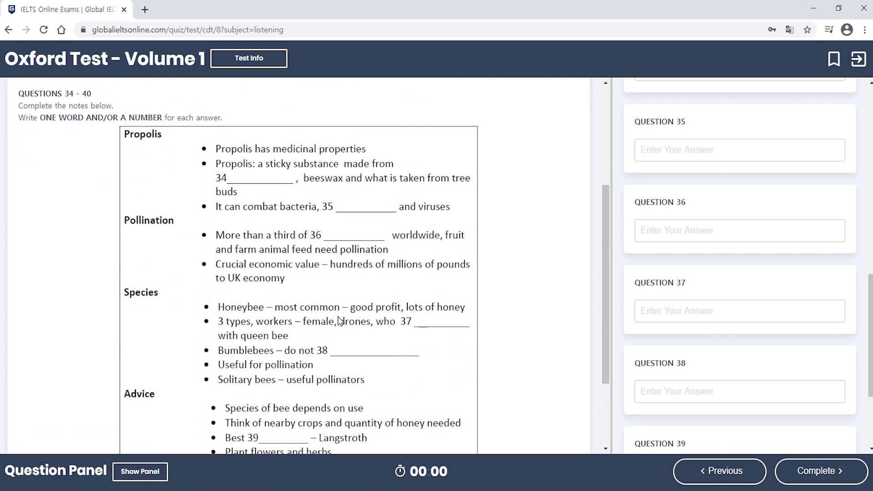
pyautogui.scroll(4, 339, 321)
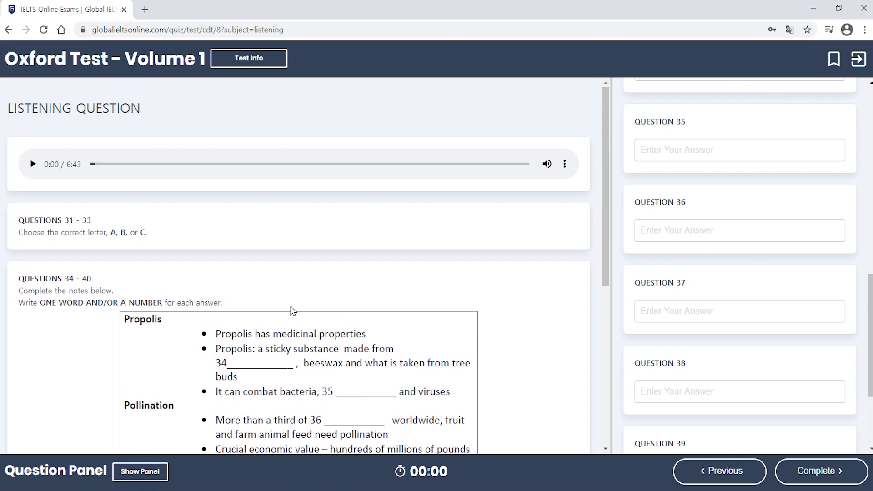
pyautogui.scroll(10, 727, 297)
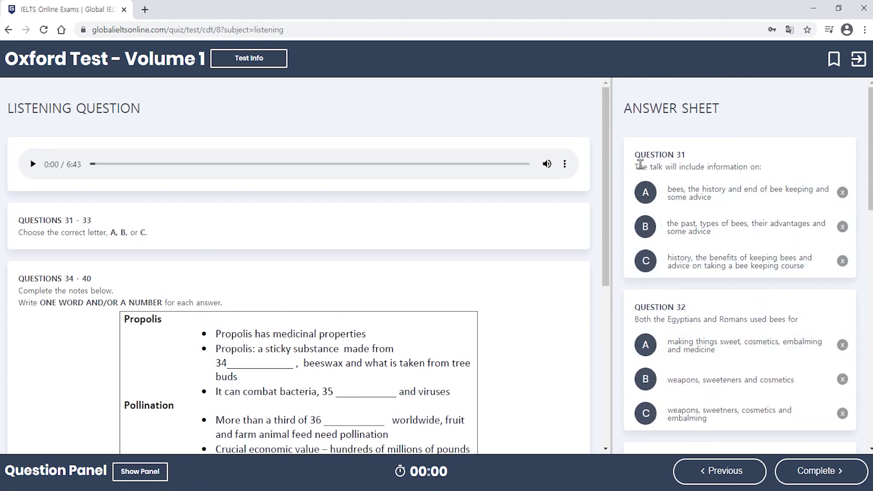
# Step: Read Questions 31 to 33, highlighting the Question 31 prompt, "Egyptians and Romans" in Question 32 and "nineteenth century" in Question 33
pyautogui.moveTo(648, 166); pyautogui.dragTo(779, 167)
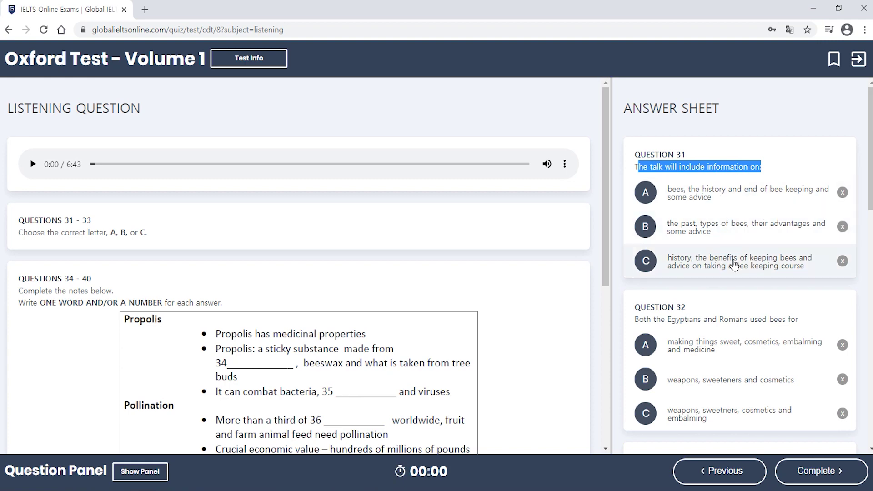
pyautogui.click(729, 288)
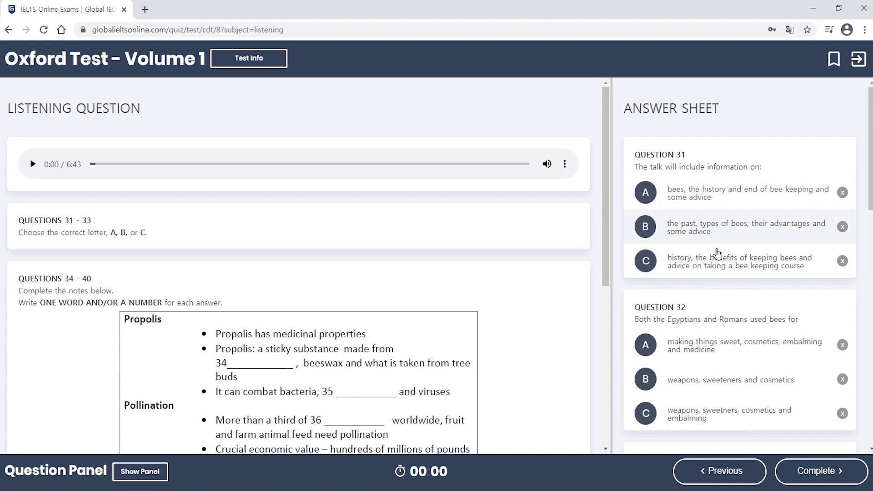
pyautogui.scroll(-3, 721, 291)
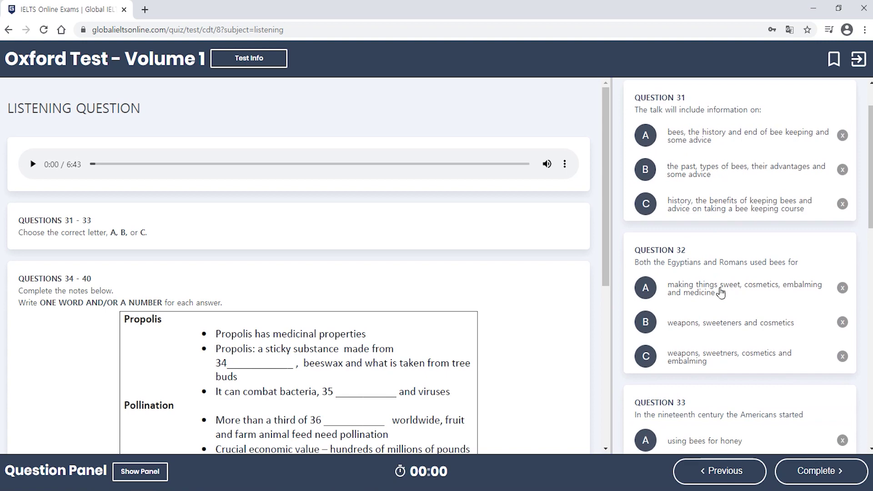
pyautogui.moveTo(668, 208); pyautogui.dragTo(745, 205)
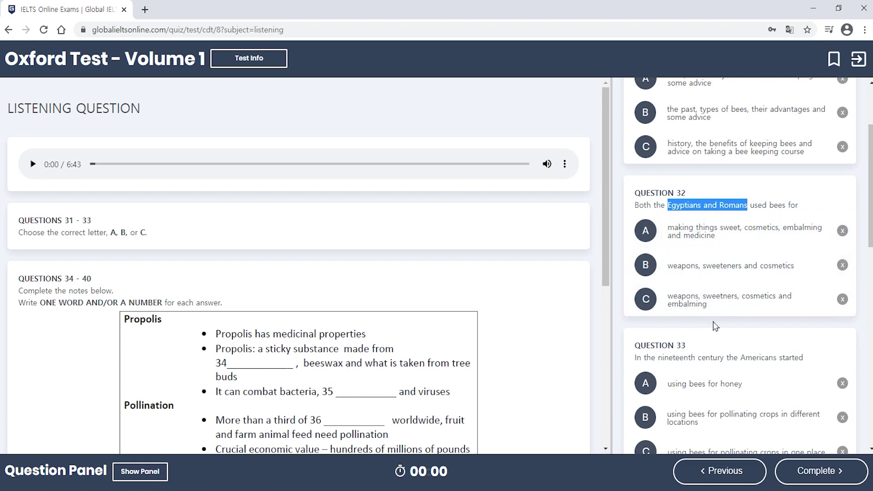
pyautogui.scroll(-2, 714, 325)
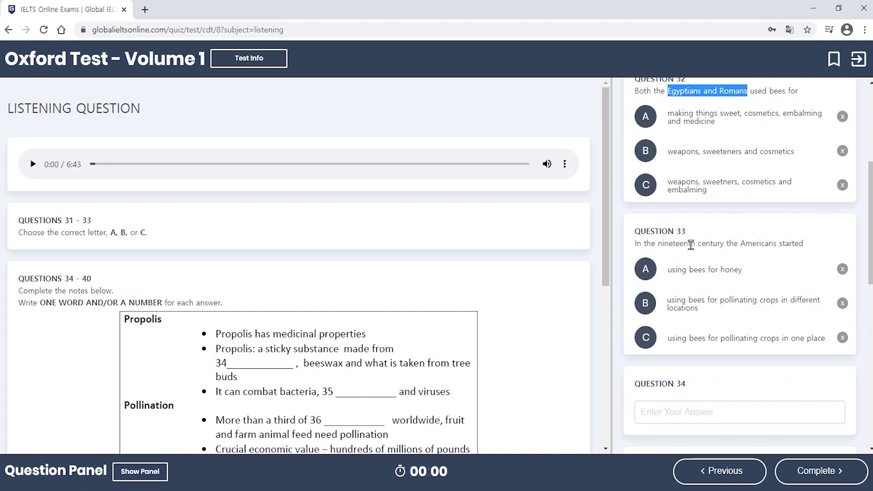
pyautogui.moveTo(658, 243); pyautogui.dragTo(726, 244)
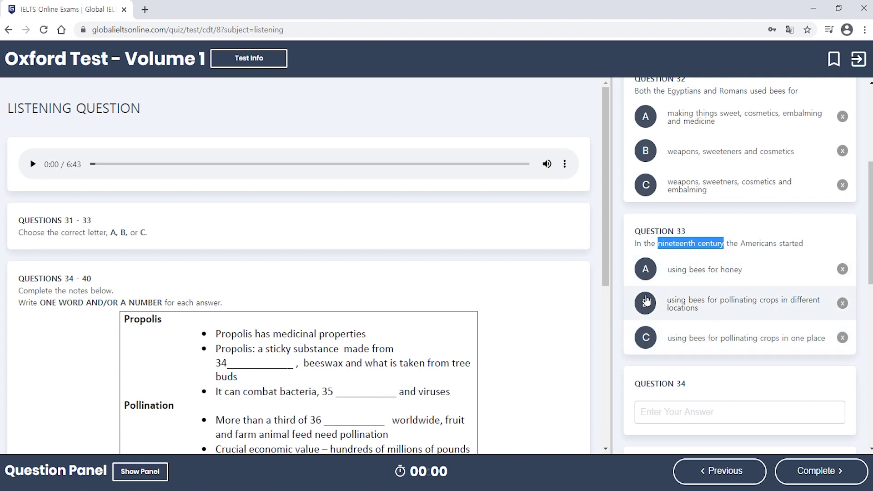
pyautogui.click(620, 292)
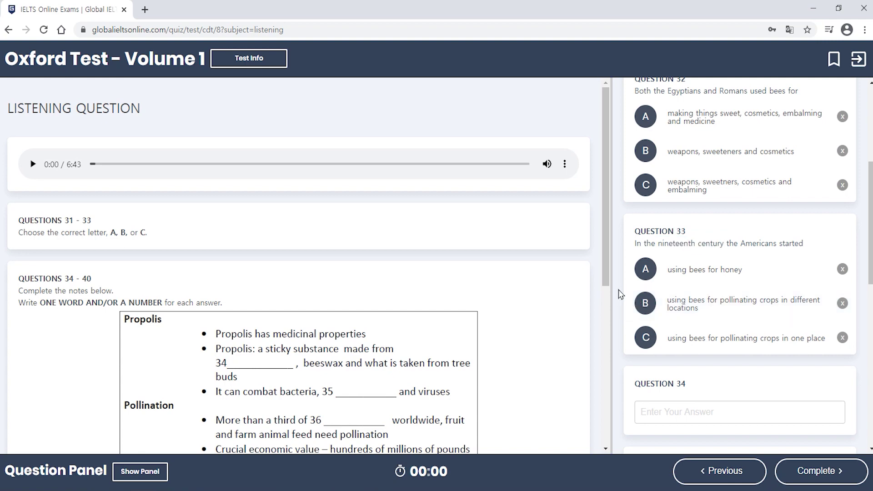
pyautogui.scroll(5, 621, 293)
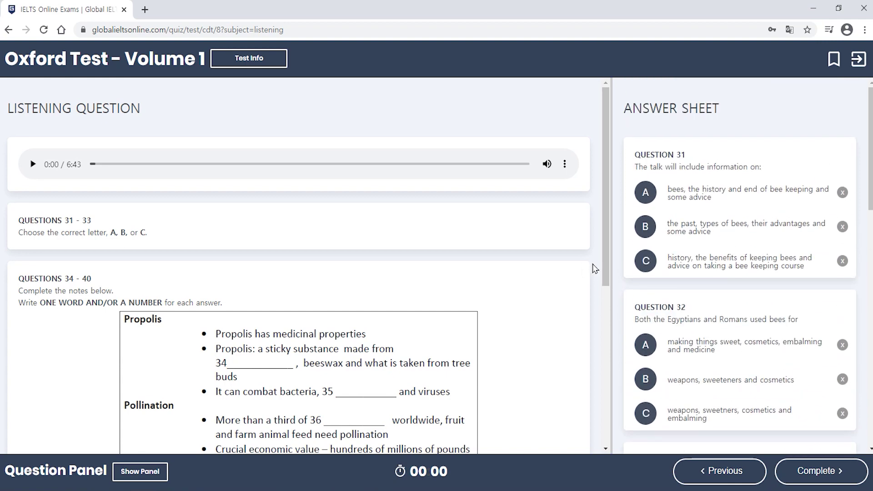
# Step: Play the listening audio from further ahead and answer Question 31 with B, the past, types of bees, their advantages and some advice
pyautogui.click(34, 164)
pyautogui.moveTo(120, 166); pyautogui.dragTo(140, 169)
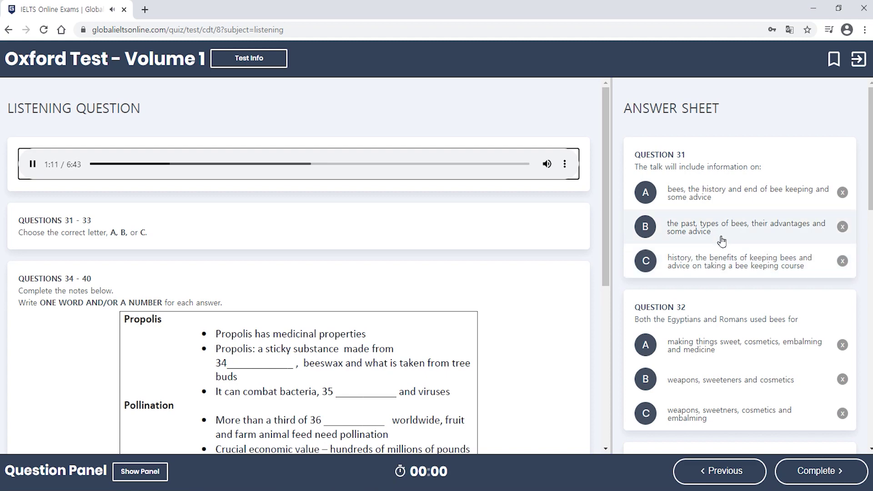
pyautogui.click(651, 229)
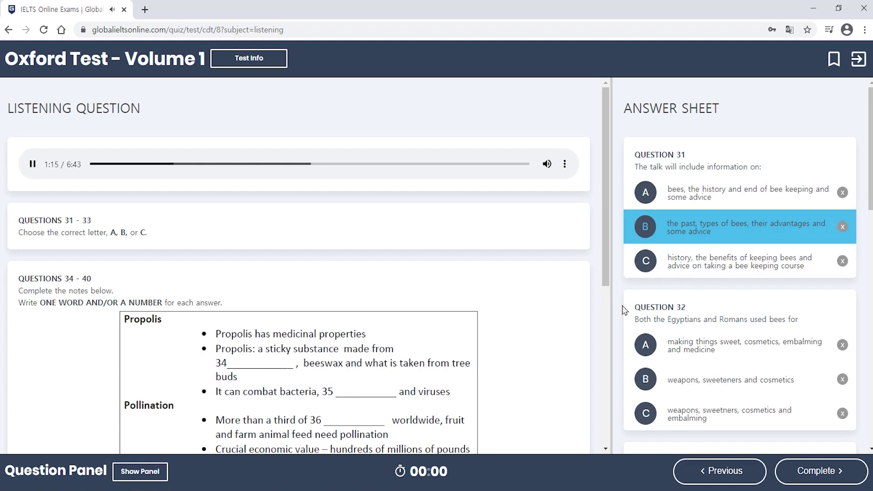
# Step: Highlight "Egyptians and Romans" in Question 32 and answer it with A, making things sweet, cosmetics, embalming and medicine
pyautogui.scroll(-2, 640, 304)
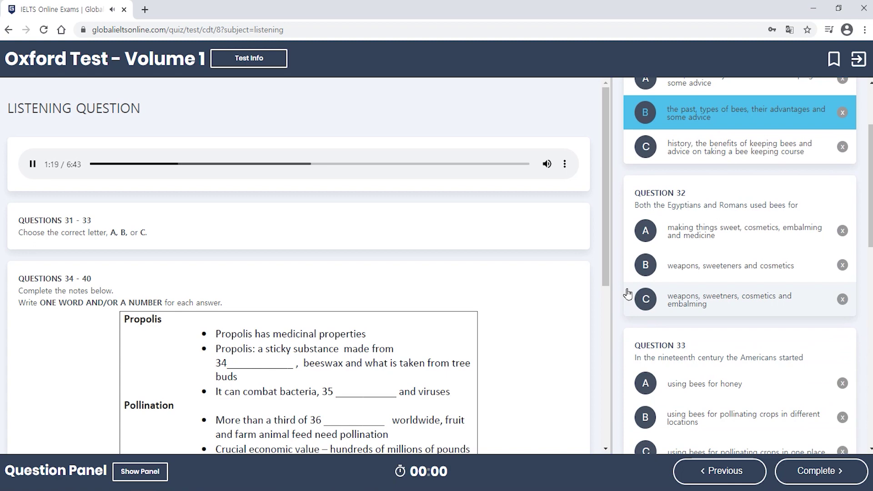
pyautogui.moveTo(666, 205); pyautogui.dragTo(743, 205)
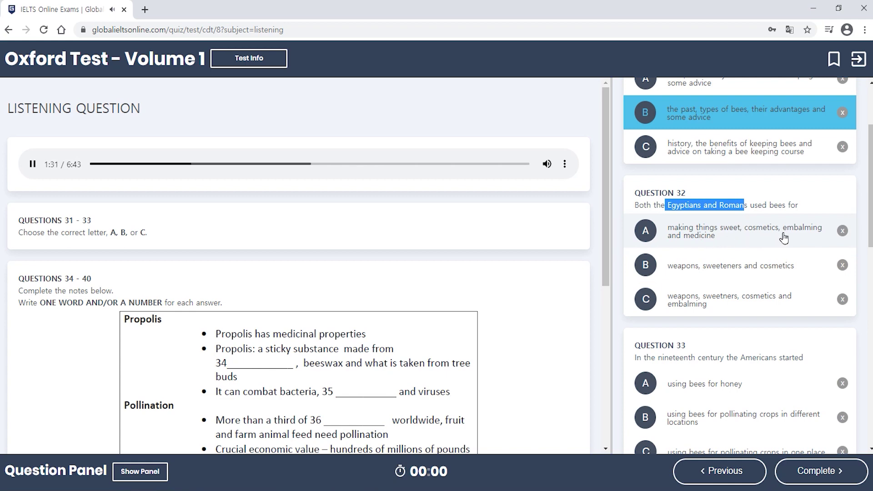
pyautogui.click(683, 236)
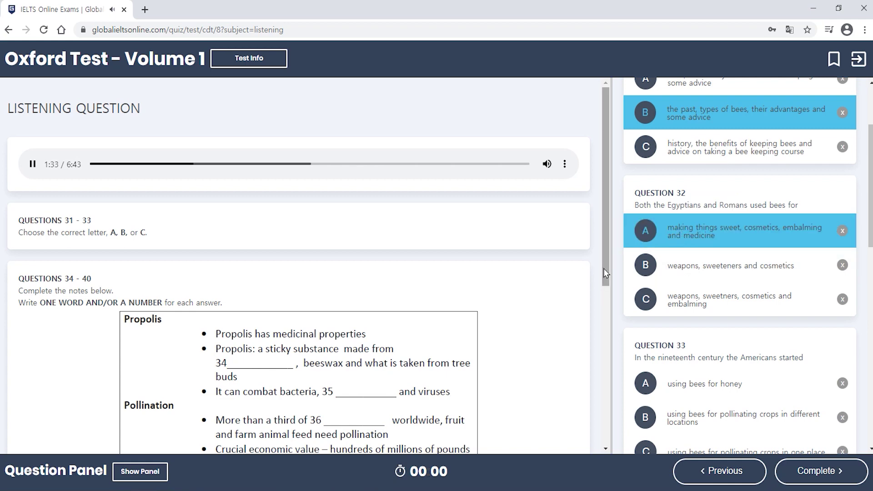
# Step: Highlight "Americans" in Question 33 and answer it with B, using bees for pollinating crops in different locations
pyautogui.scroll(-2, 603, 267)
pyautogui.scroll(-3, 621, 274)
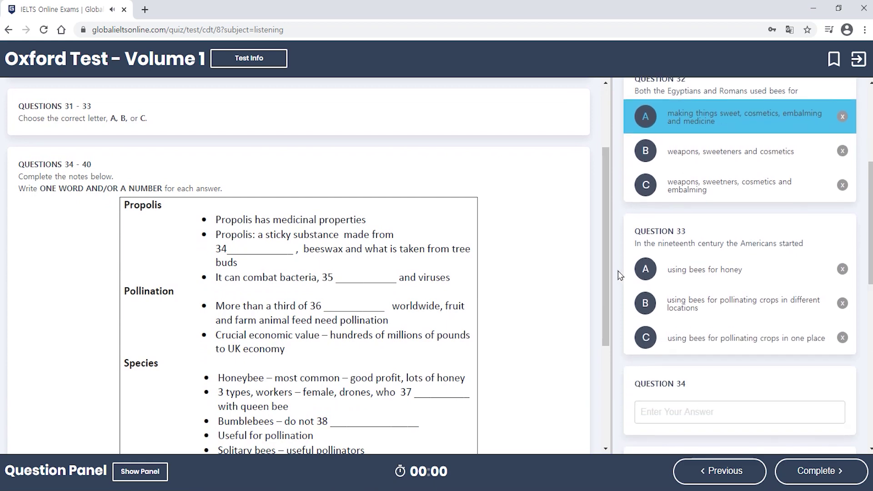
pyautogui.scroll(2, 541, 277)
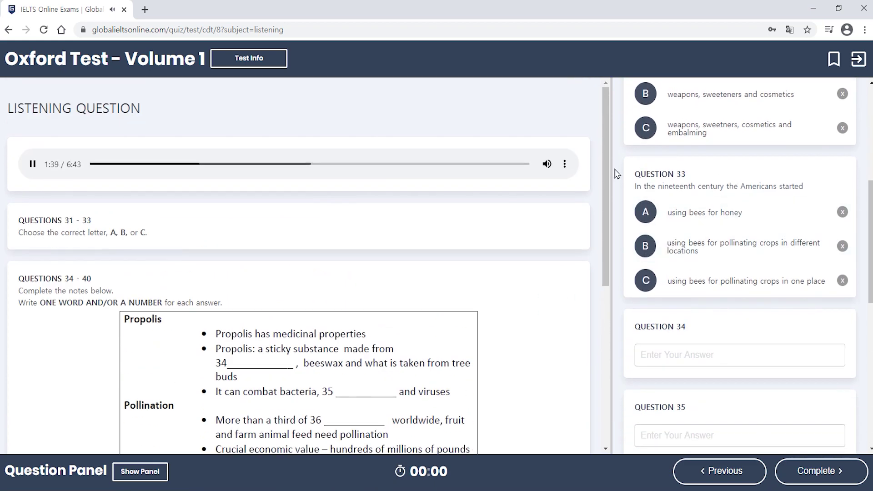
pyautogui.scroll(1, 616, 174)
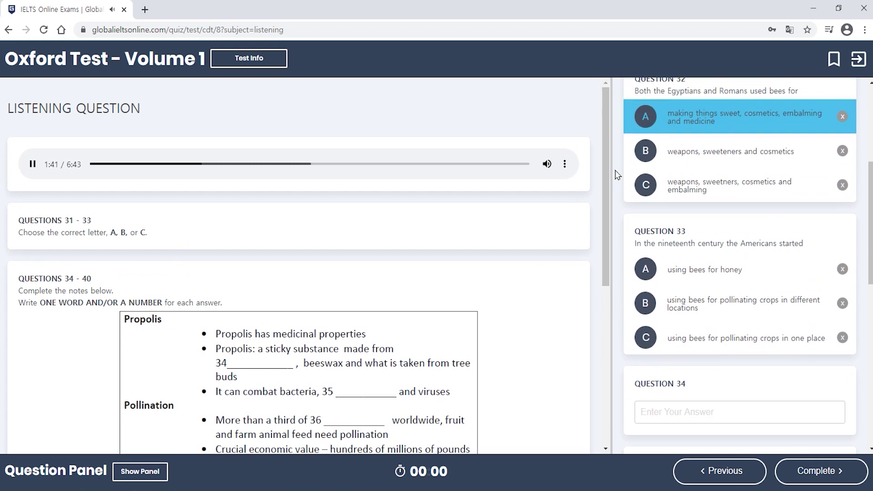
pyautogui.doubleClick(749, 244)
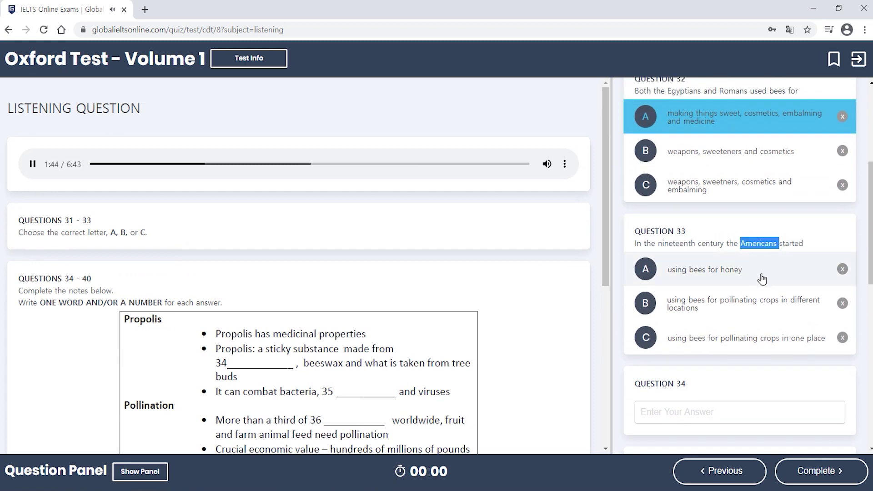
pyautogui.click(772, 308)
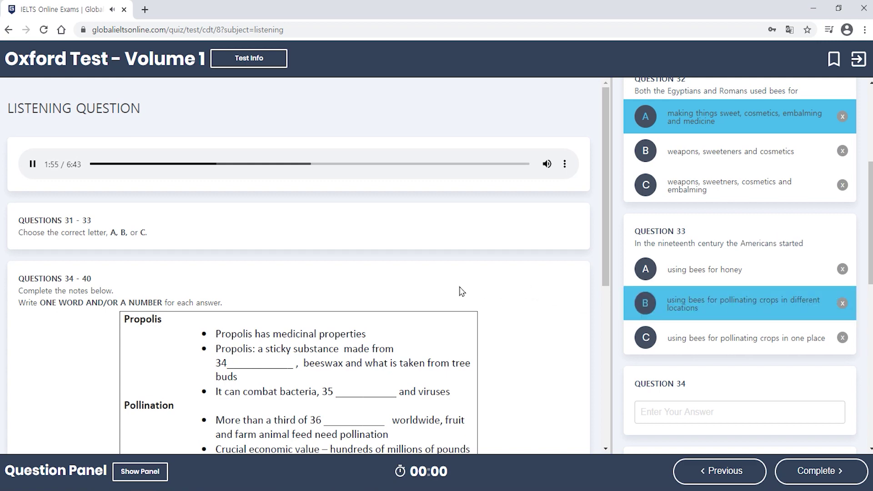
# Step: Pause the listening audio and review the chosen answers to Questions 31 to 33 on the answer sheet
pyautogui.scroll(-3, 460, 291)
pyautogui.scroll(3, 385, 278)
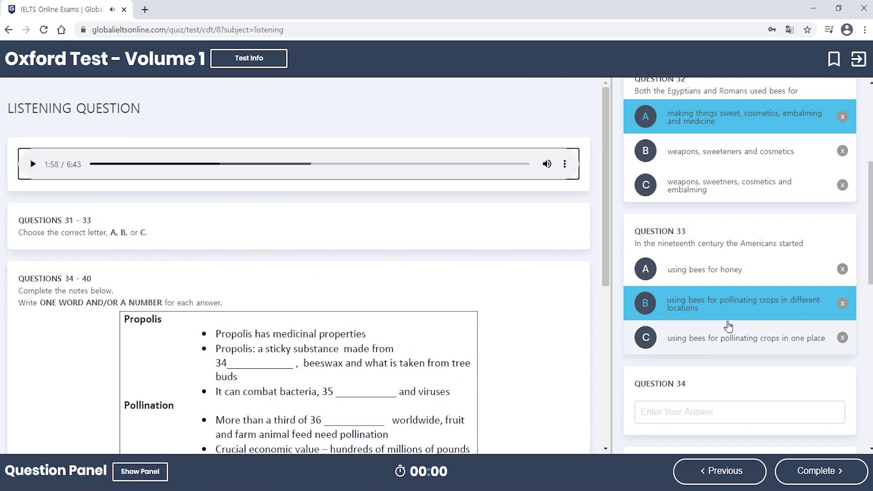
pyautogui.scroll(5, 729, 324)
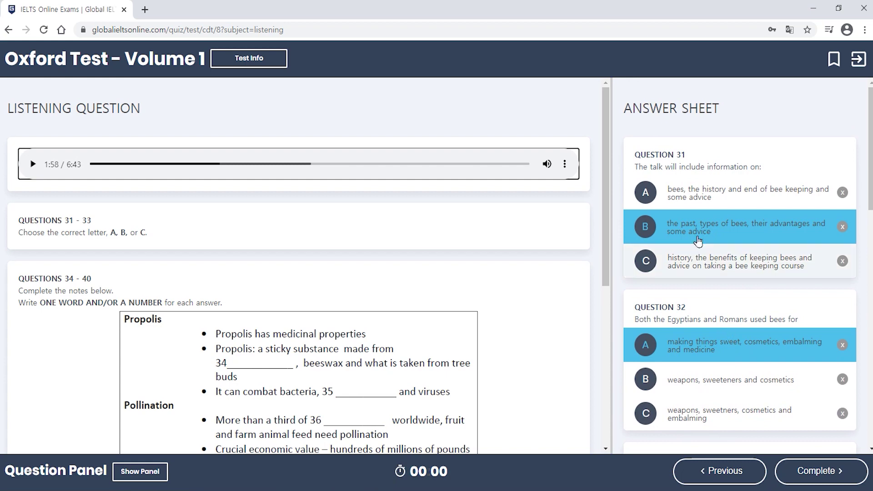
pyautogui.scroll(-1, 699, 241)
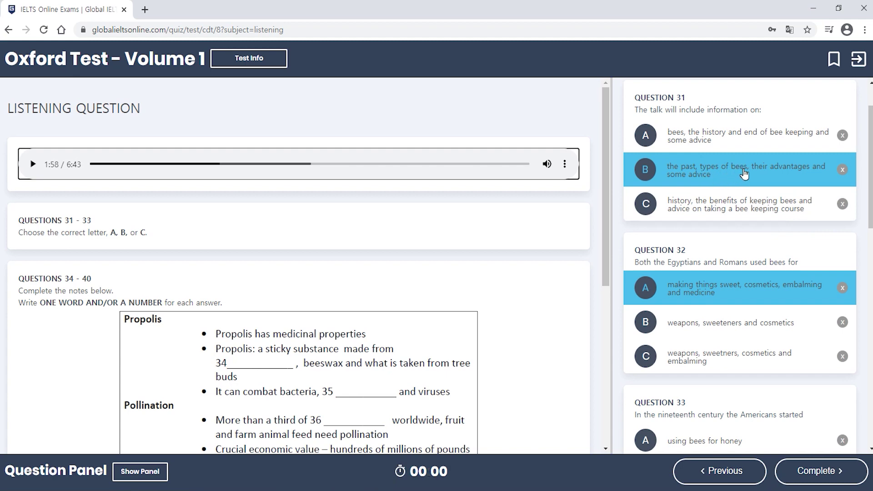
pyautogui.scroll(-4, 744, 173)
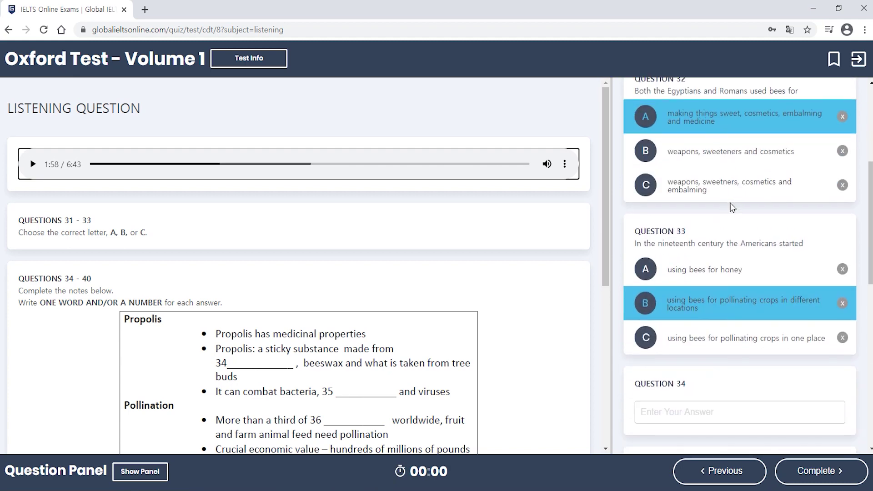
pyautogui.scroll(2, 699, 168)
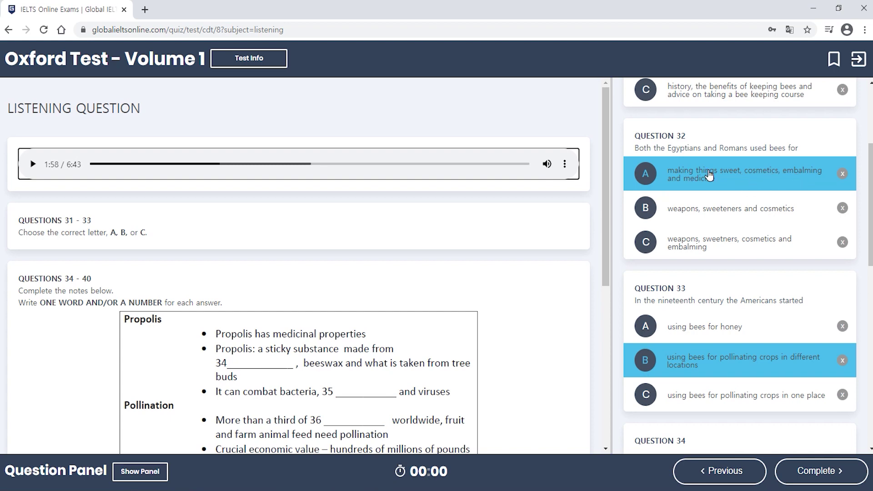
pyautogui.rightClick(737, 174)
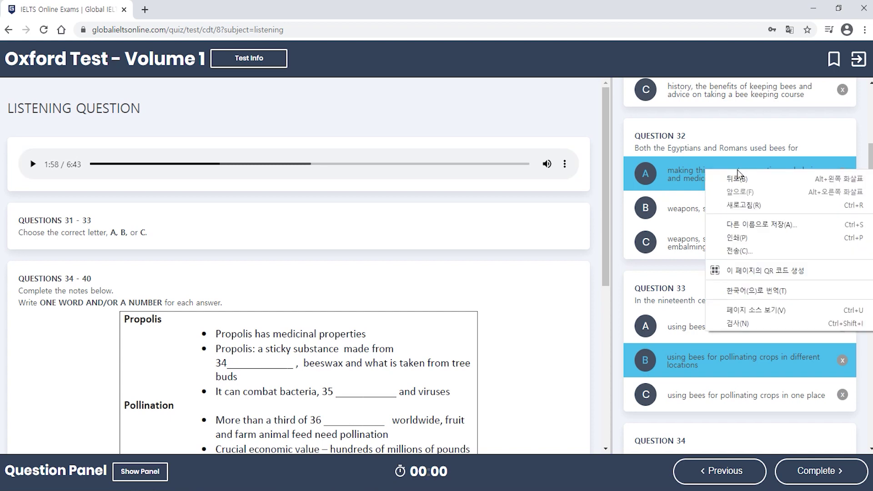
pyautogui.click(680, 184)
pyautogui.click(680, 184)
pyautogui.click(682, 180)
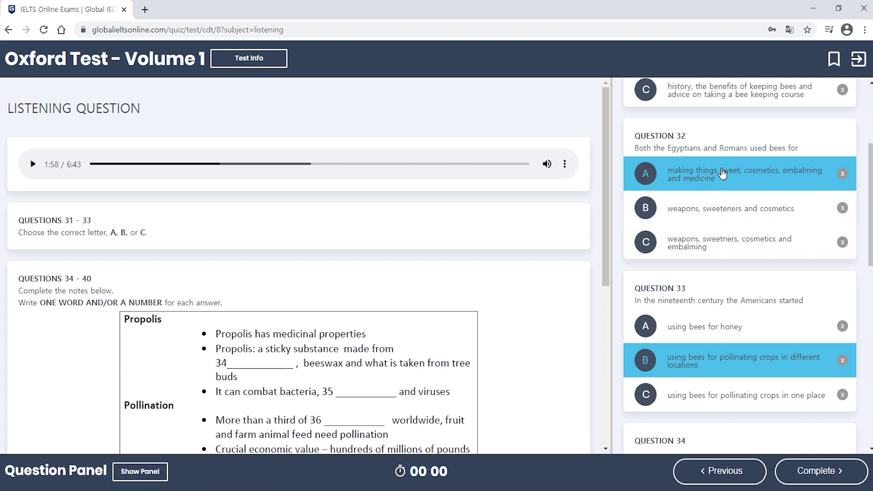
pyautogui.scroll(-2, 617, 280)
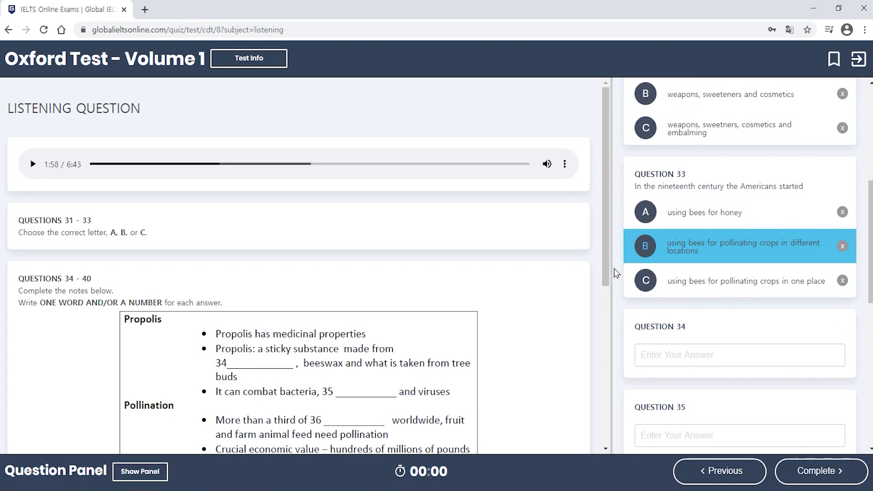
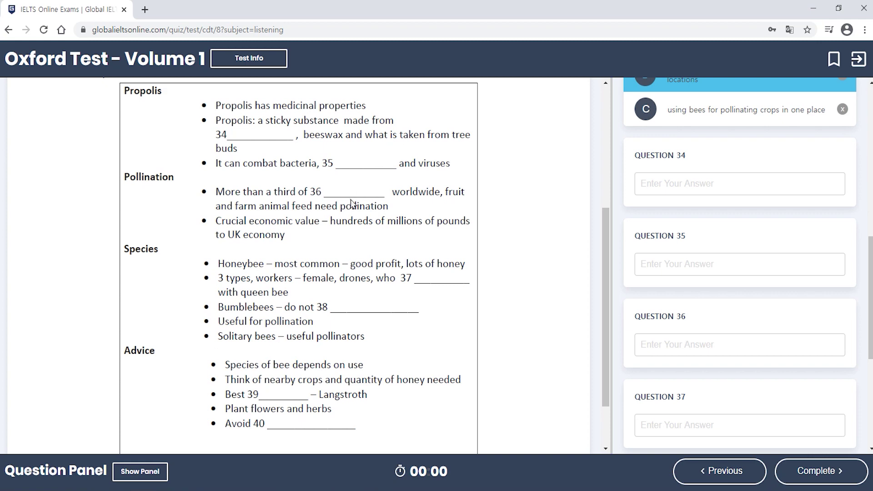
# Step: Read through the notes for Questions 34 to 40 and resume the listening audio from about 1:46
pyautogui.scroll(-2, 386, 250)
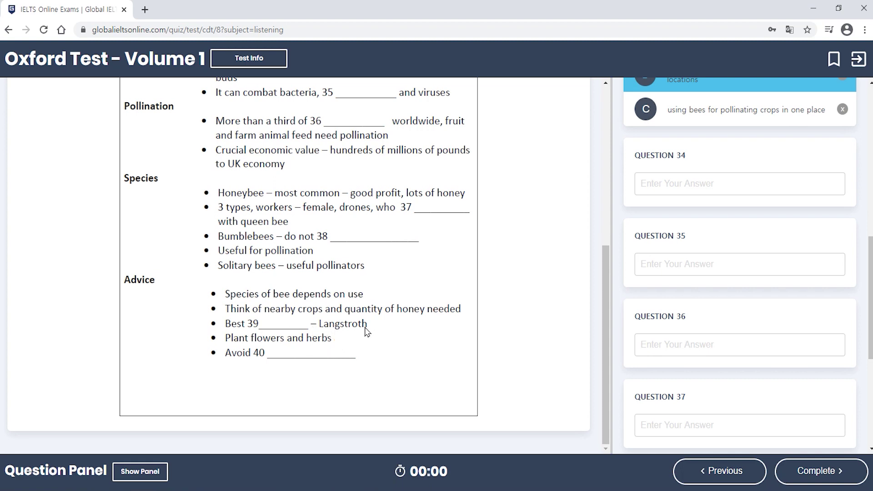
pyautogui.moveTo(367, 329); pyautogui.dragTo(335, 337)
pyautogui.scroll(3, 668, 335)
pyautogui.scroll(-3, 658, 318)
pyautogui.scroll(7, 291, 248)
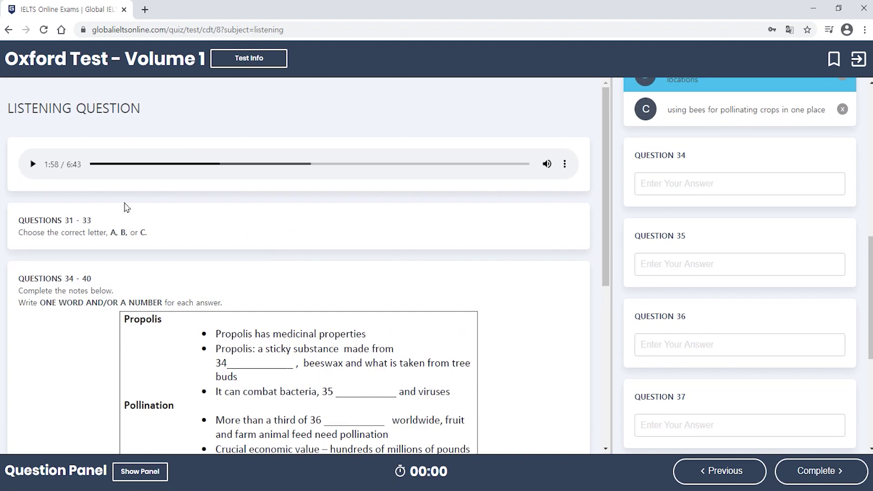
pyautogui.click(29, 169)
pyautogui.click(207, 164)
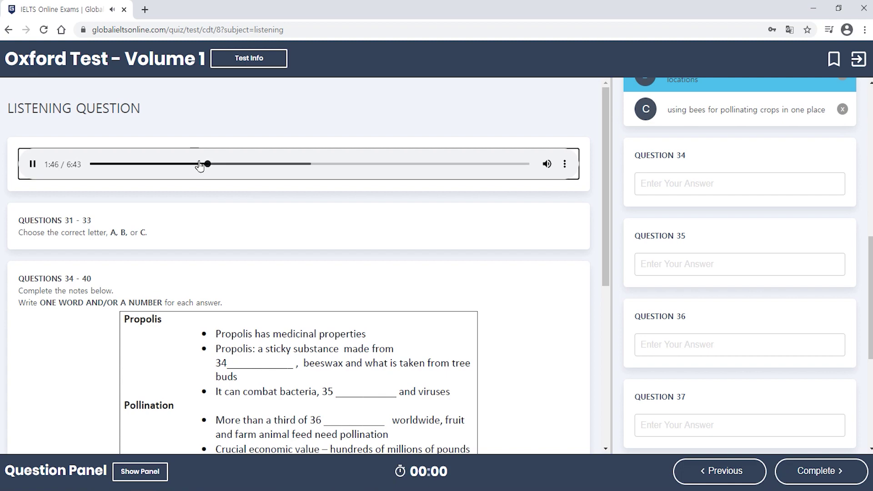
# Step: Answer Question 34 with "saliva" and Question 35 with "fungi" in the Propolis notes
pyautogui.click(676, 184)
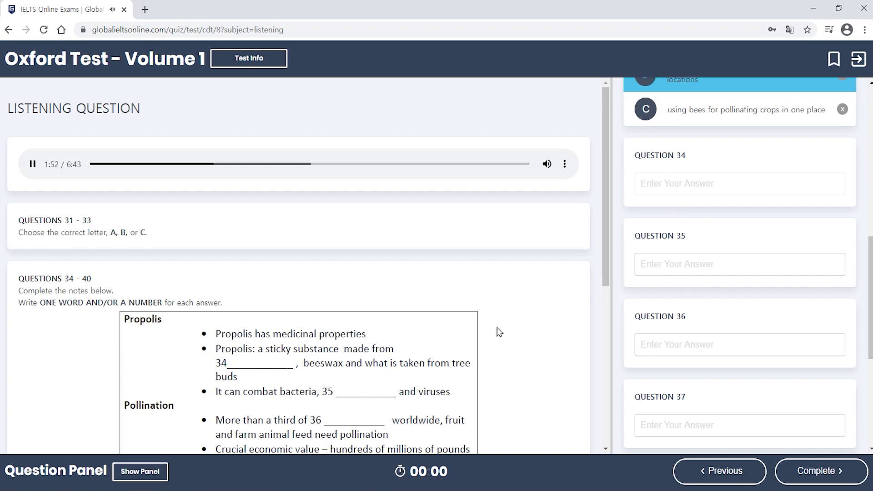
pyautogui.scroll(-3, 414, 331)
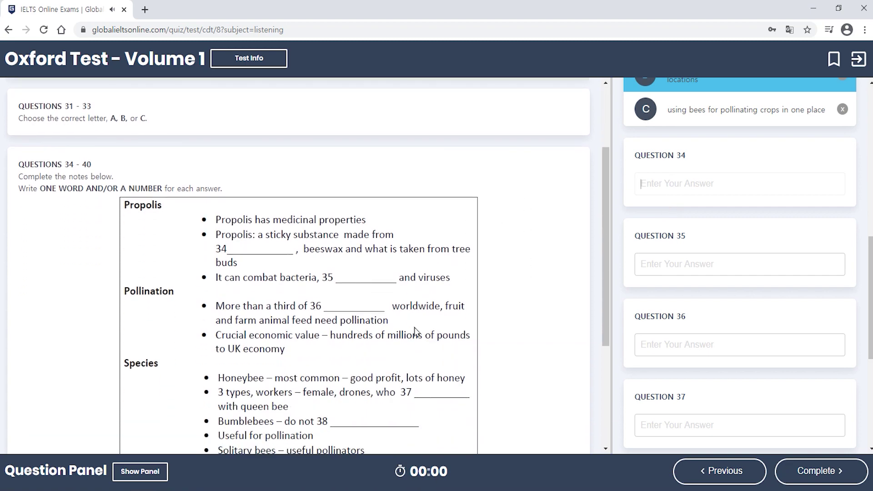
pyautogui.scroll(-1, 415, 331)
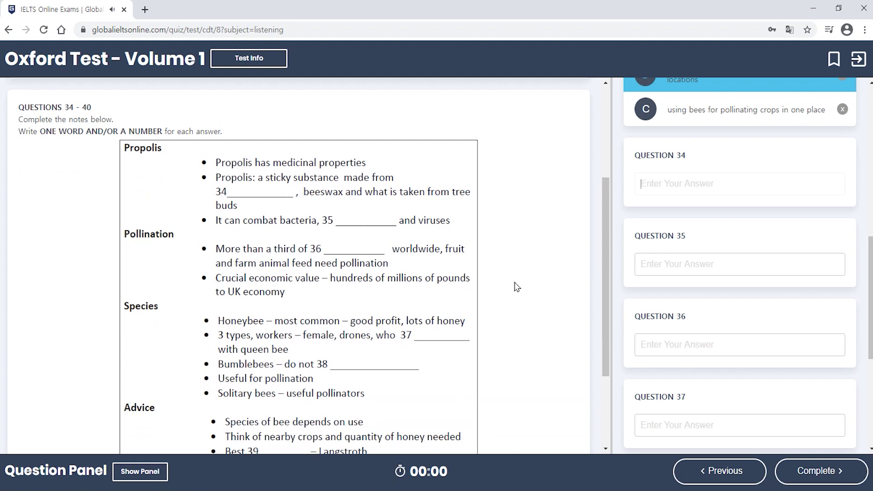
pyautogui.write('saliva')
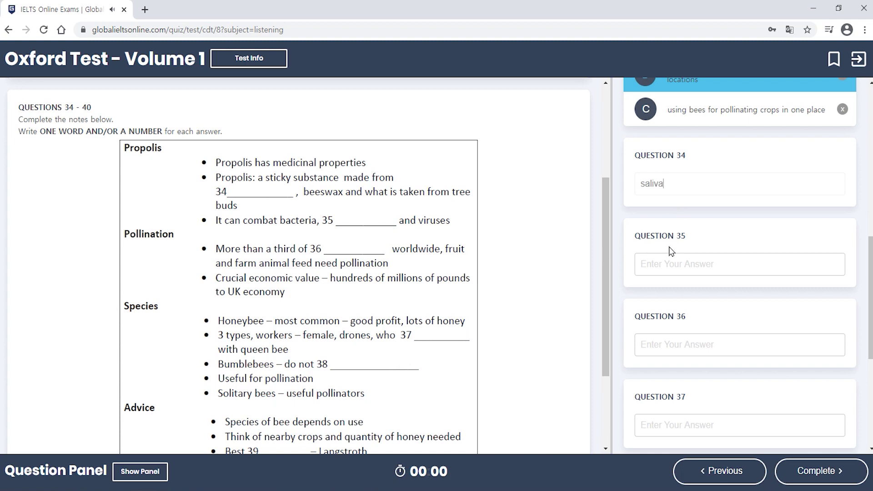
pyautogui.click(560, 246)
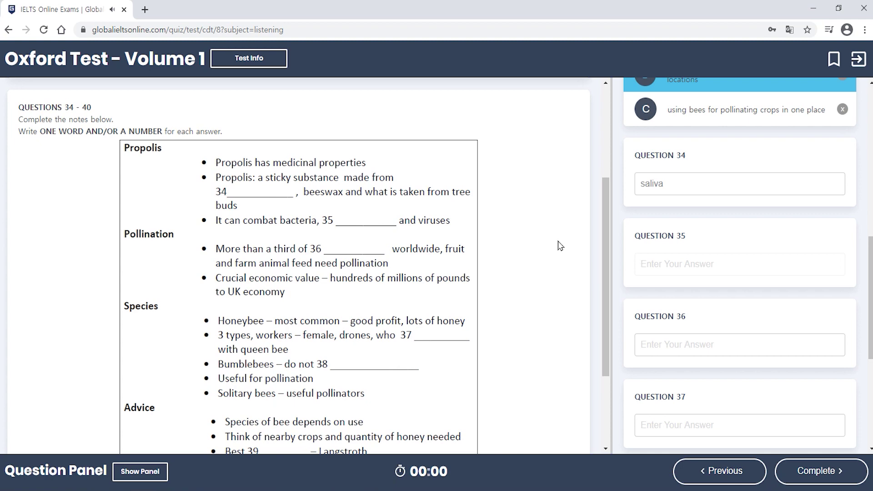
pyautogui.write('fungi')
# Step: Answer Question 36 with "crops" and Question 37 with "mate" while following the Pollination and Species notes
pyautogui.scroll(-1, 555, 241)
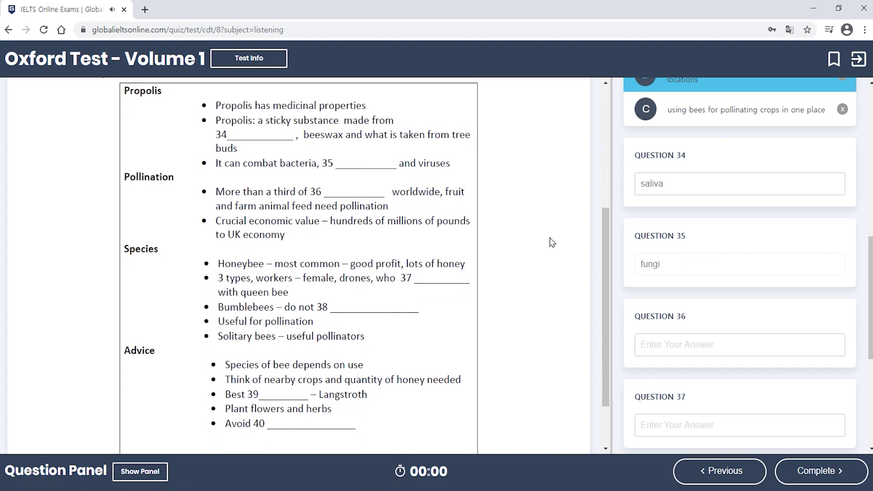
pyautogui.click(717, 337)
pyautogui.scroll(-3, 659, 319)
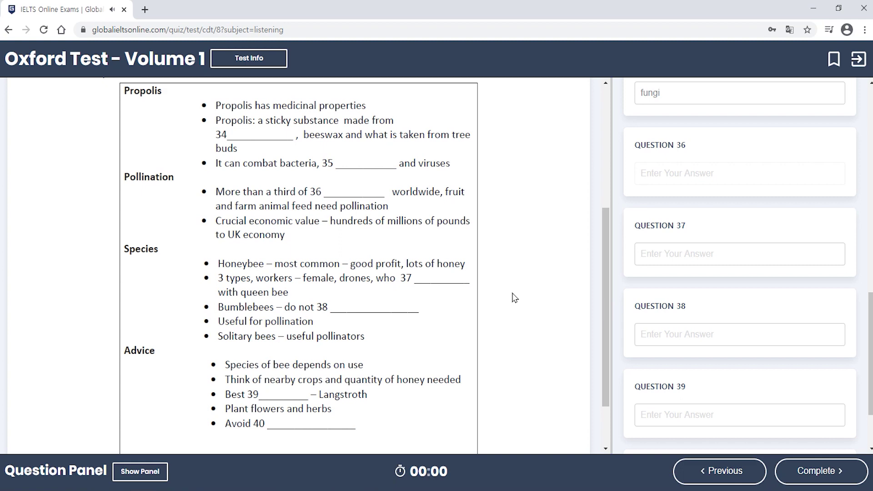
pyautogui.write('crops')
pyautogui.click(659, 253)
pyautogui.scroll(-2, 655, 261)
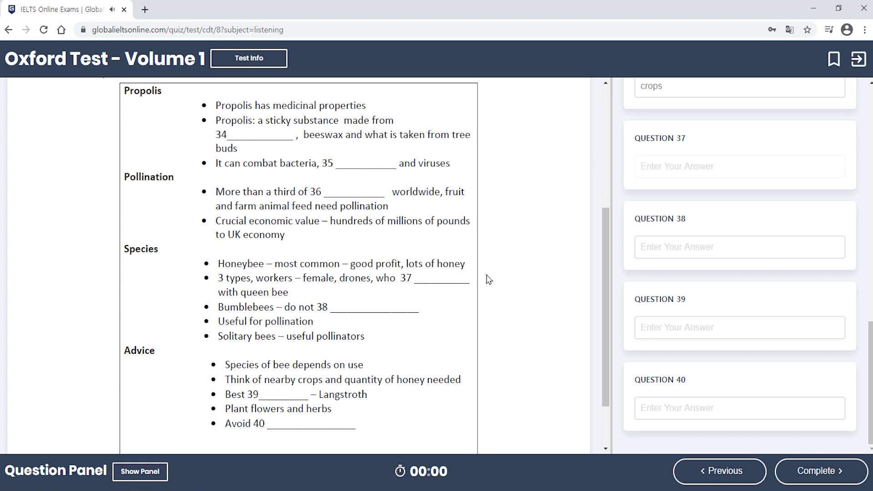
pyautogui.write('mate')
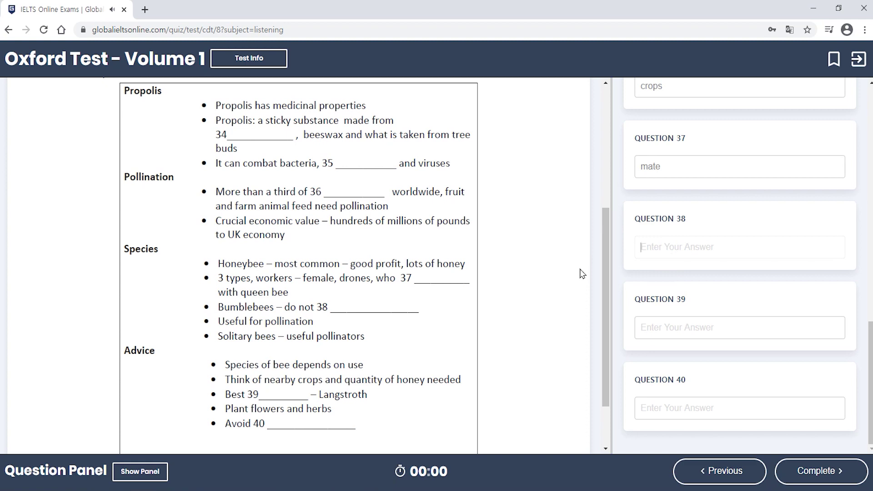
# Step: Answer Question 38 with "hibernate" and Question 39 with "hive"
pyautogui.press('Tab')
pyautogui.write('hibernate')
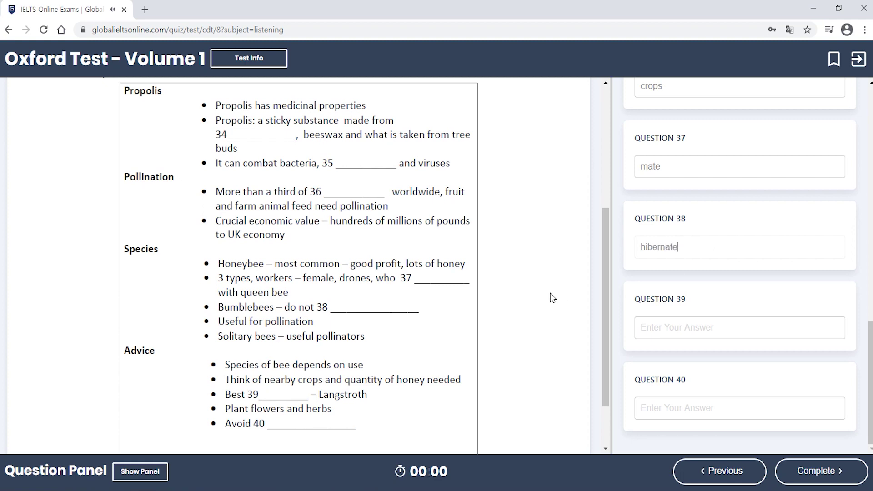
pyautogui.scroll(-1, 551, 297)
pyautogui.click(640, 324)
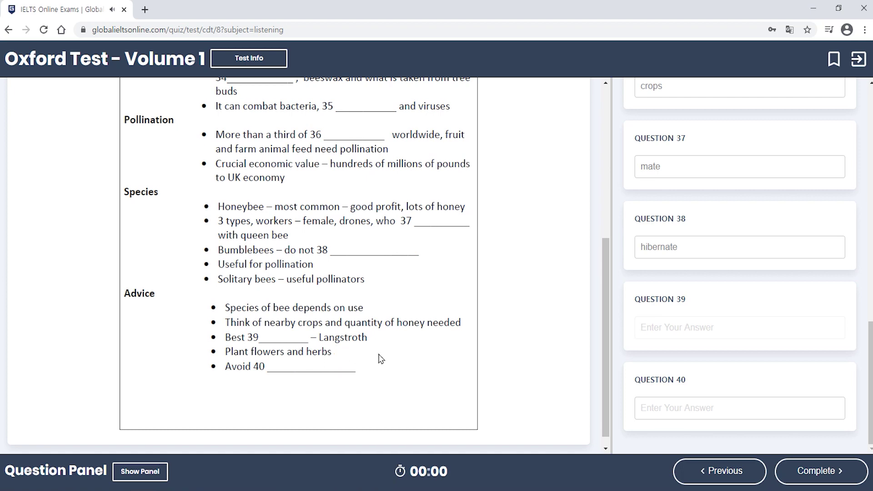
pyautogui.write('hive')
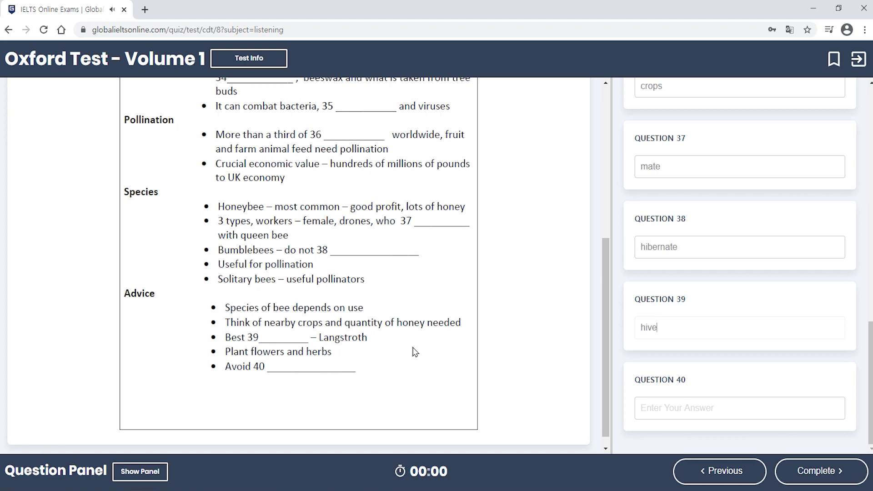
# Step: Answer Question 40 with "pesticides" and pause the listening audio
pyautogui.click(692, 413)
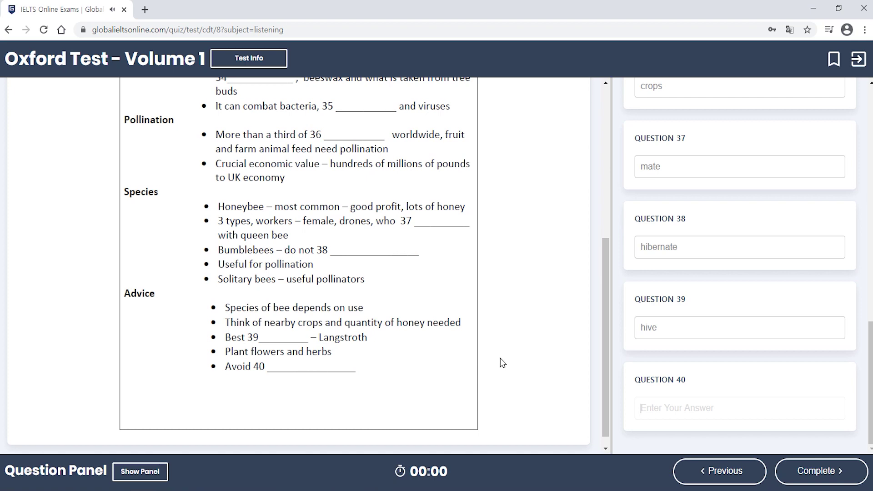
pyautogui.write('pesticides')
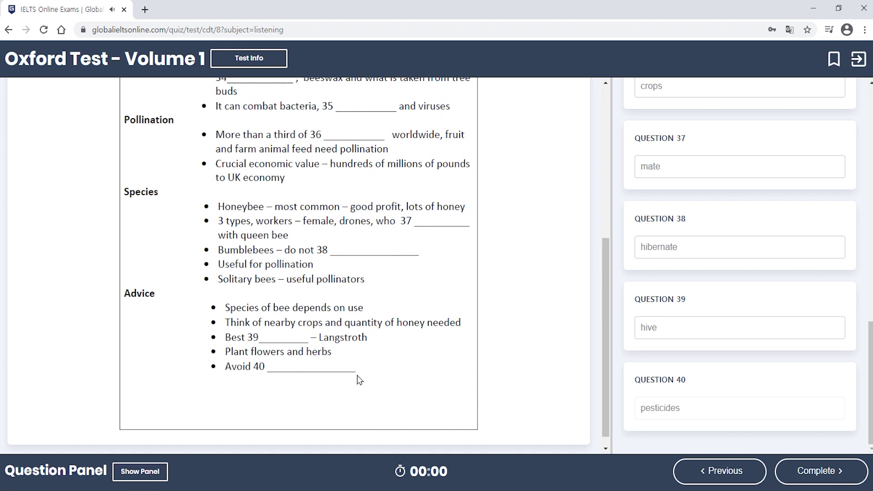
pyautogui.scroll(6, 357, 371)
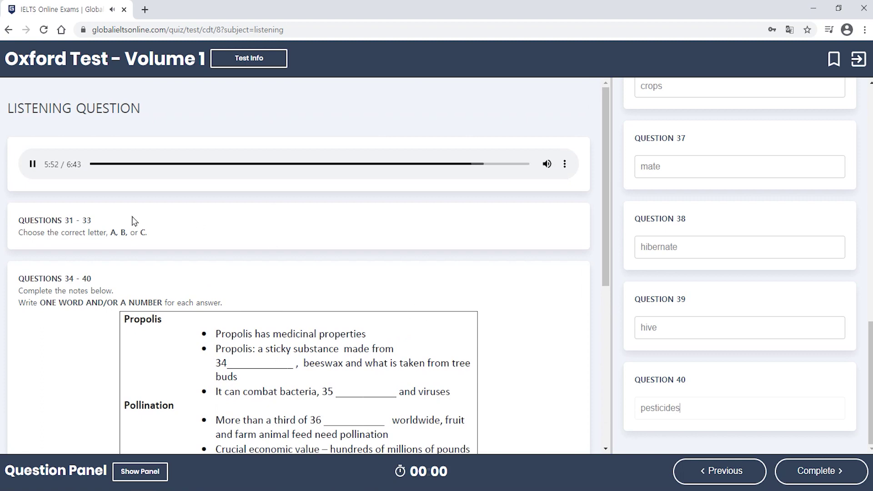
pyautogui.click(33, 164)
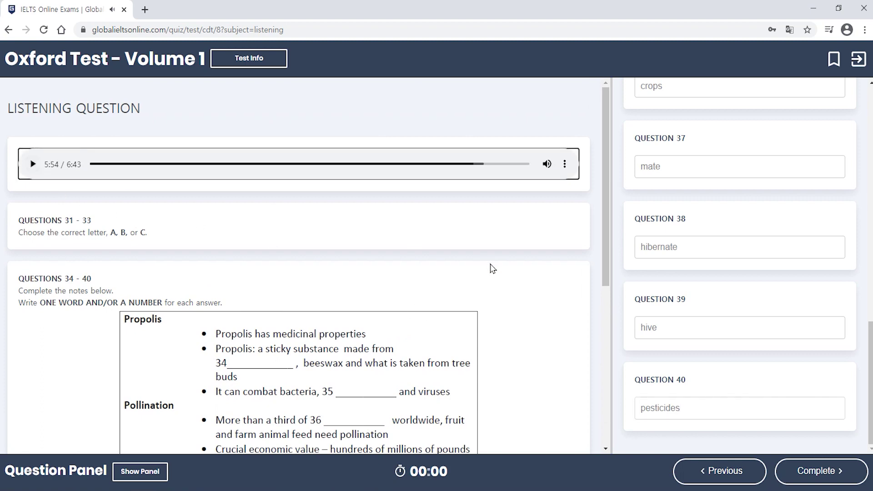
# Step: Review the notes for Questions 34 to 40 against the entered answers, highlighting "pesticides" in Question 40
pyautogui.scroll(-7, 518, 312)
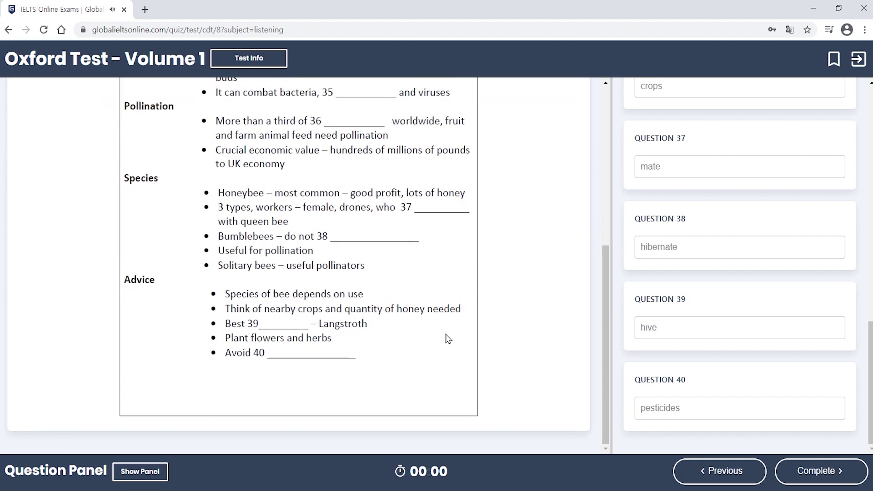
pyautogui.scroll(3, 498, 334)
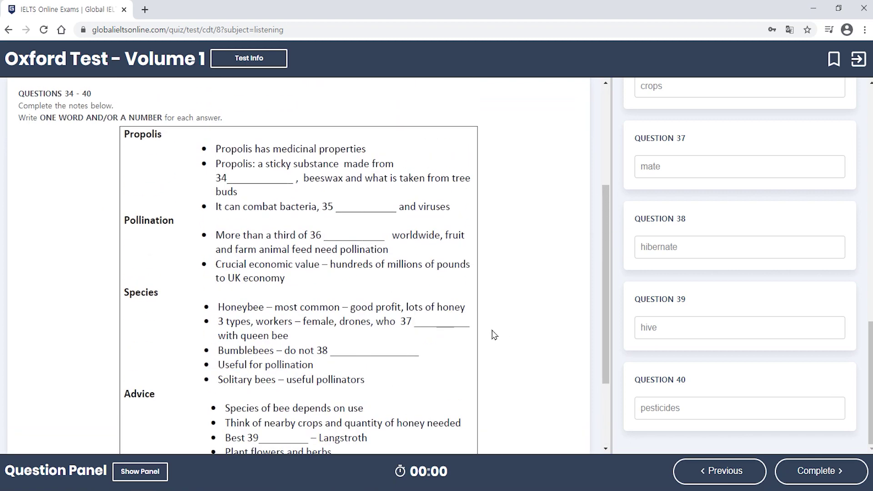
pyautogui.scroll(-2, 494, 335)
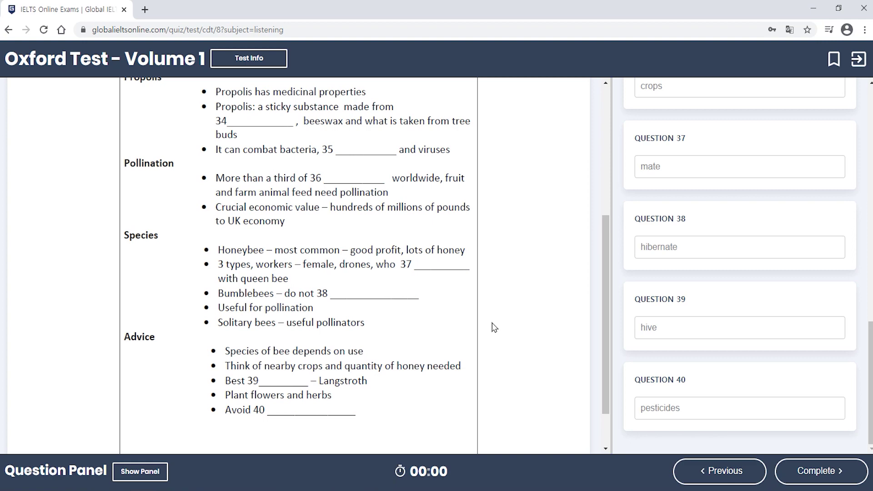
pyautogui.scroll(2, 494, 328)
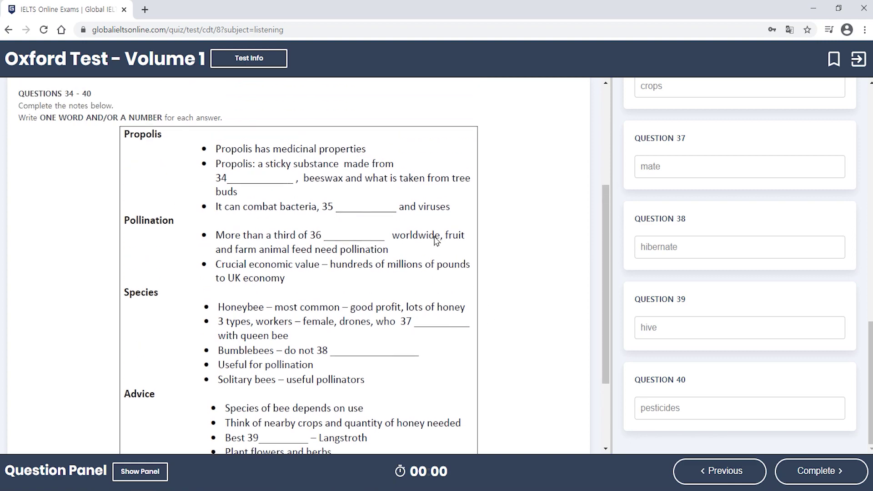
pyautogui.scroll(-2, 392, 301)
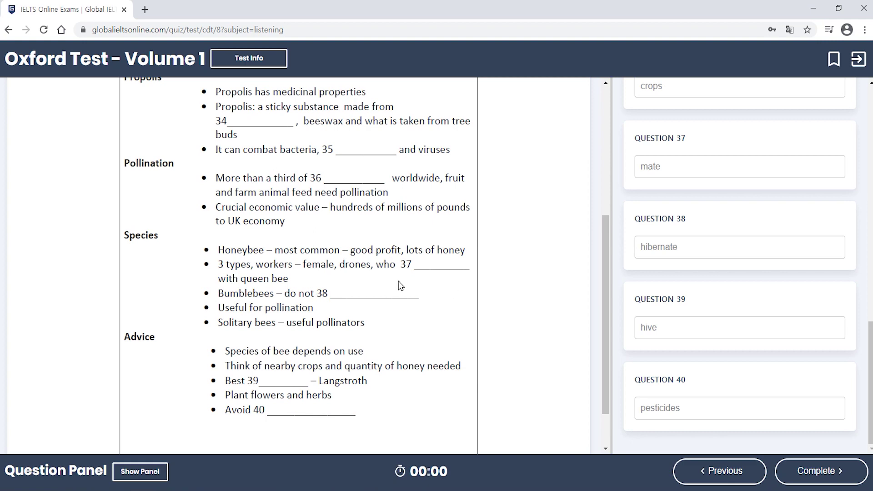
pyautogui.scroll(-2, 383, 282)
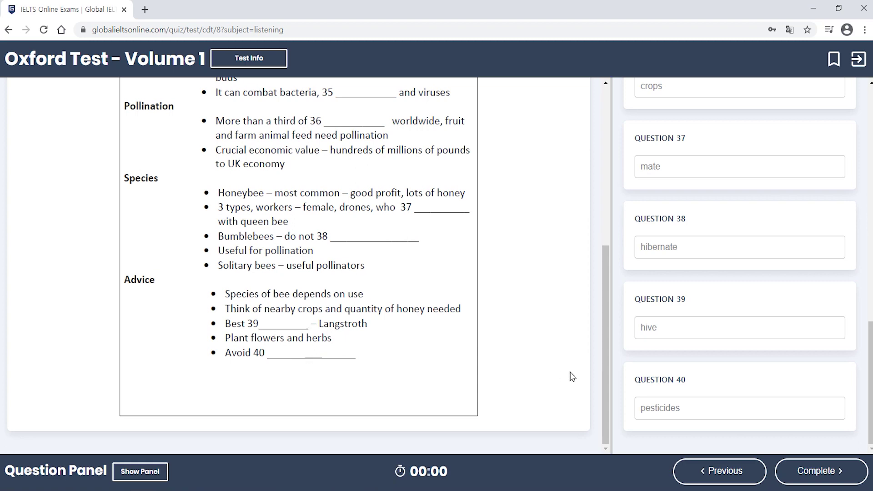
pyautogui.doubleClick(664, 406)
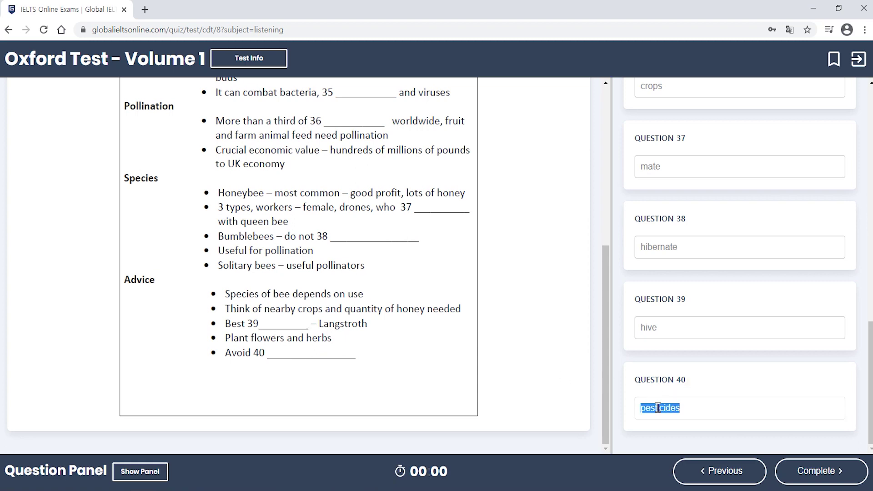
pyautogui.click(237, 363)
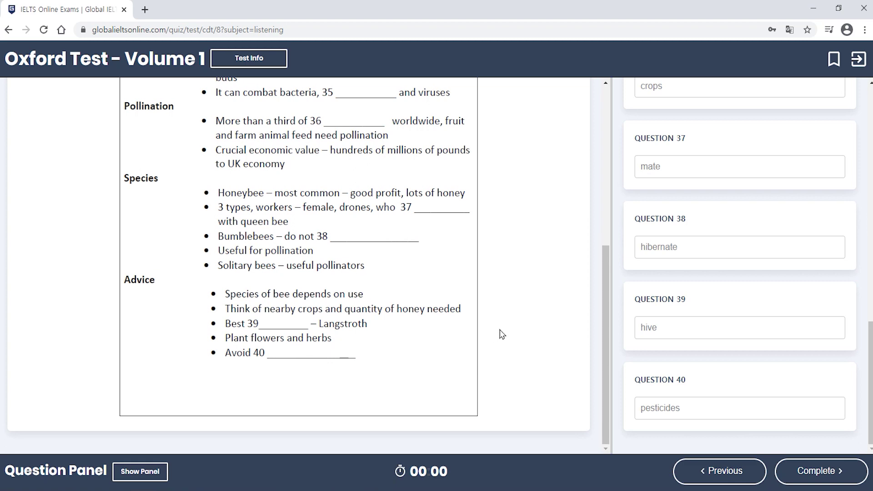
# Step: Look over the whole question page once more and check the answer sheet back up to Question 31
pyautogui.scroll(7, 502, 334)
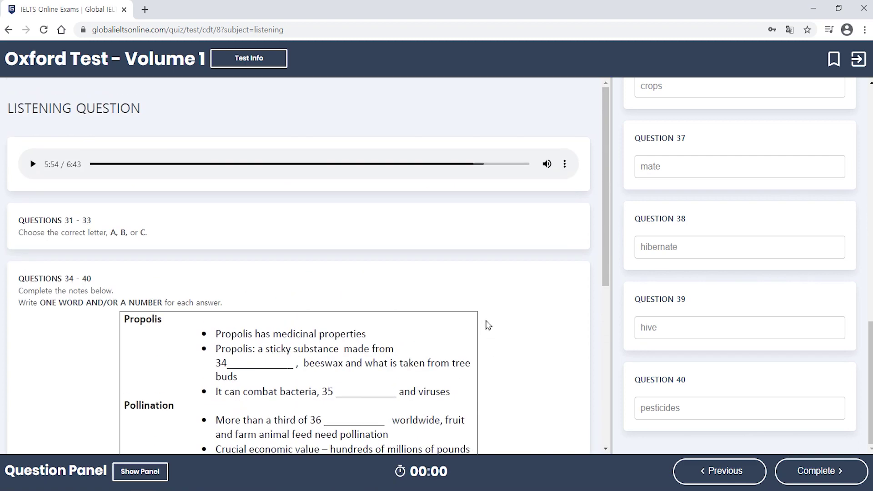
pyautogui.scroll(-7, 488, 326)
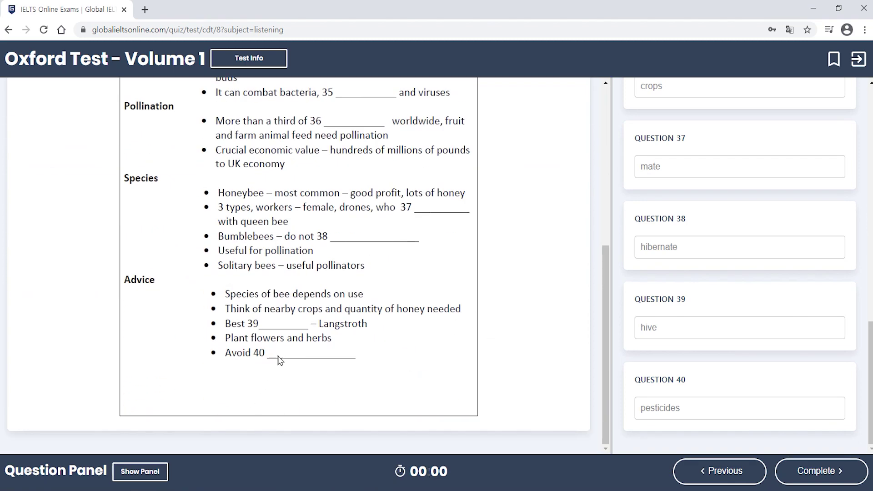
pyautogui.scroll(3, 352, 266)
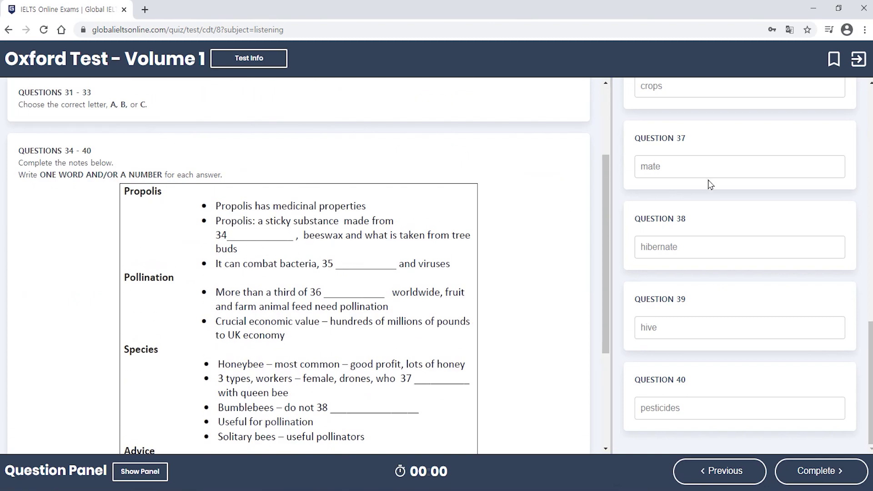
pyautogui.scroll(1, 695, 209)
pyautogui.scroll(15, 696, 208)
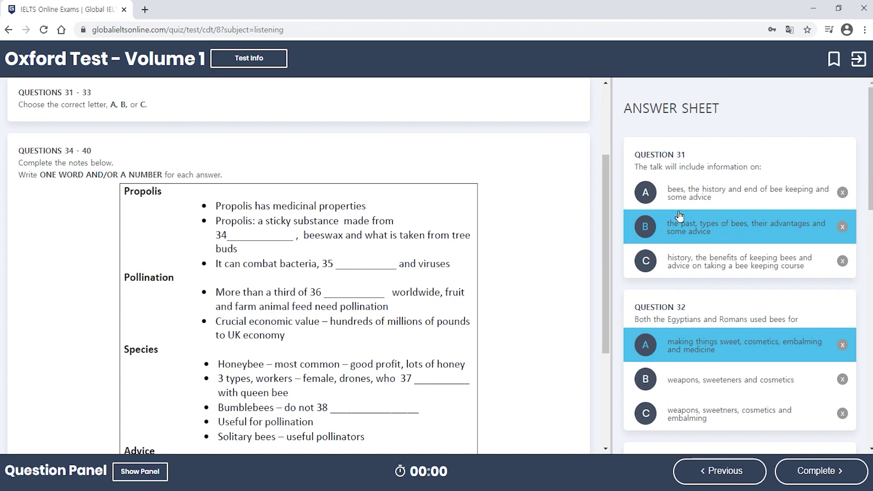
pyautogui.scroll(-2, 487, 287)
pyautogui.scroll(5, 545, 237)
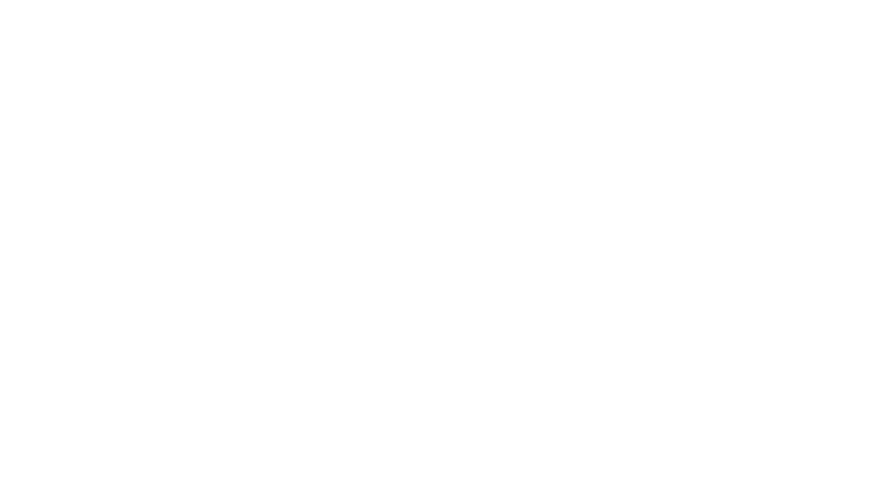